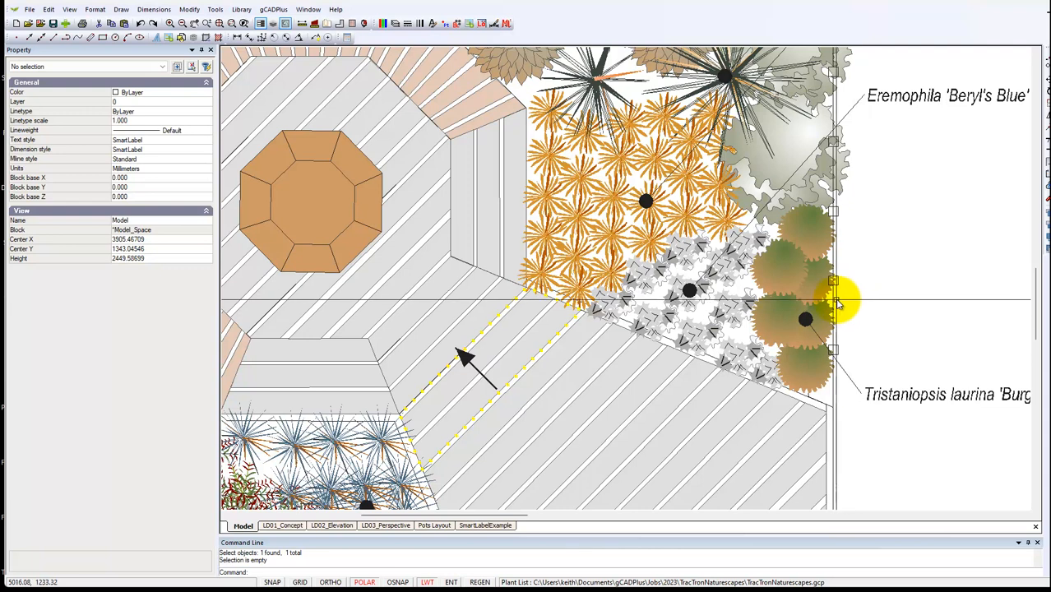
# Inspect the linetype and linetype scale of the boundary fence line and the yellow dotted polyline on the deck
pyautogui.click(834, 300)
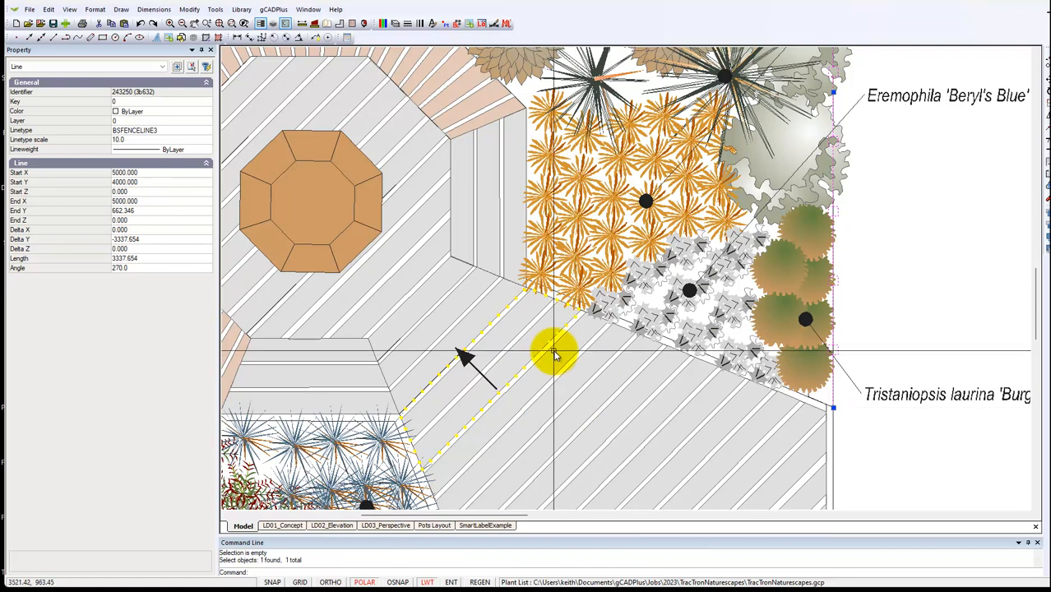
pyautogui.press('Escape')
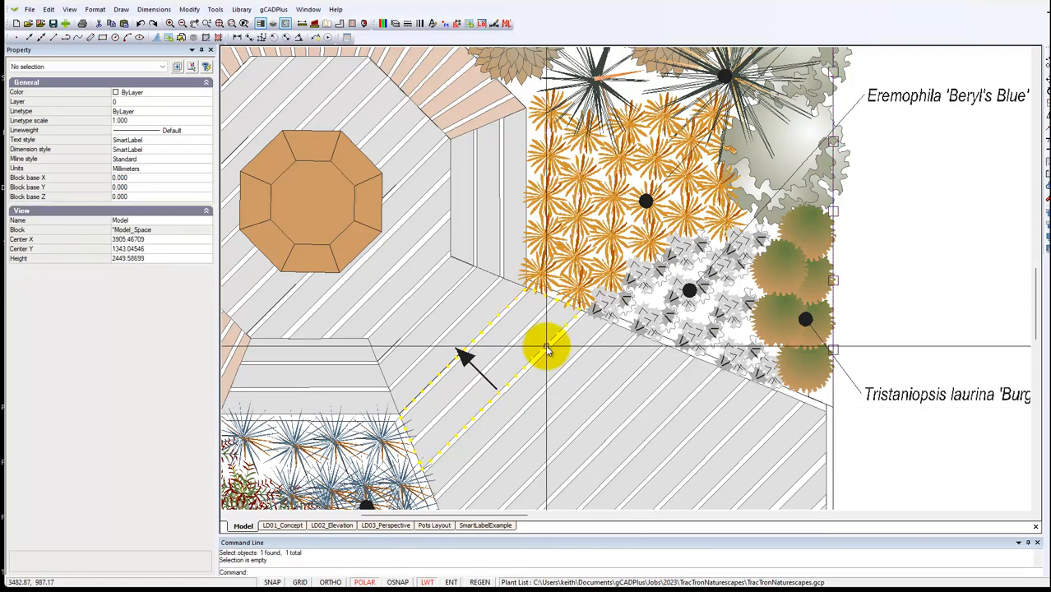
pyautogui.click(548, 346)
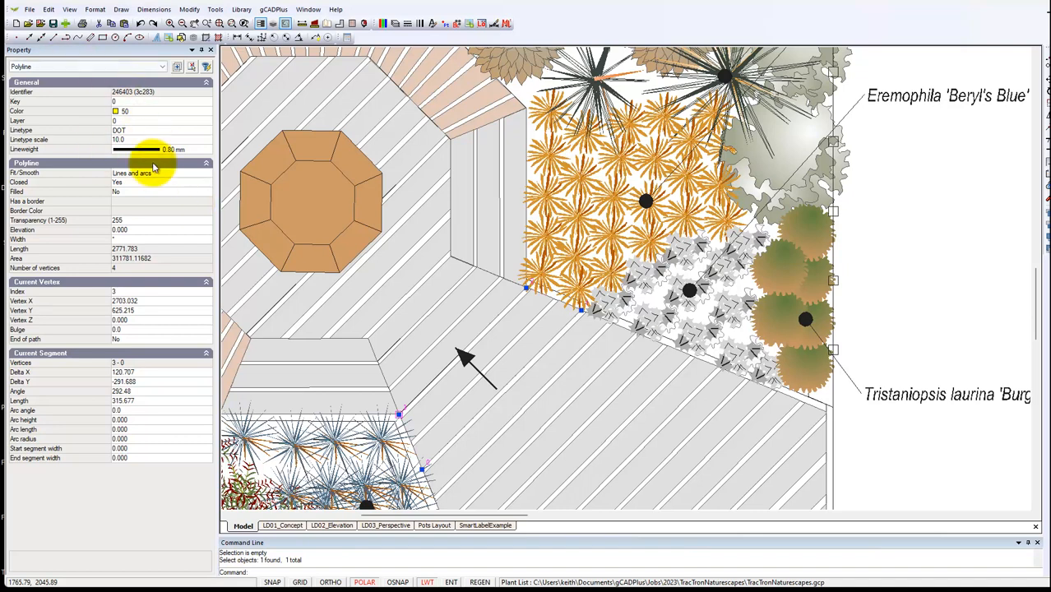
pyautogui.click(135, 140)
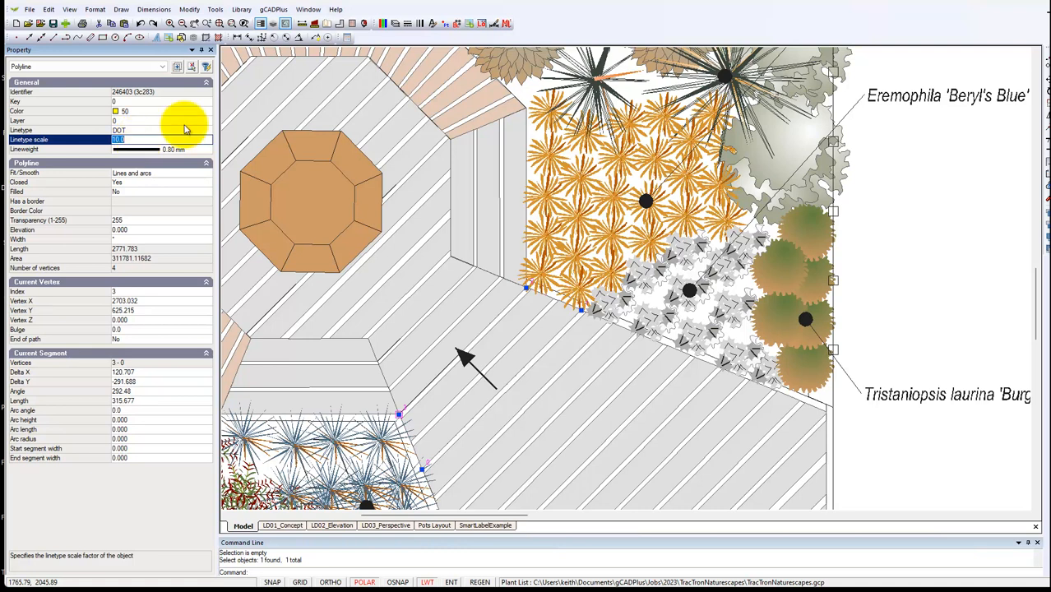
pyautogui.click(870, 251)
pyautogui.press('Escape')
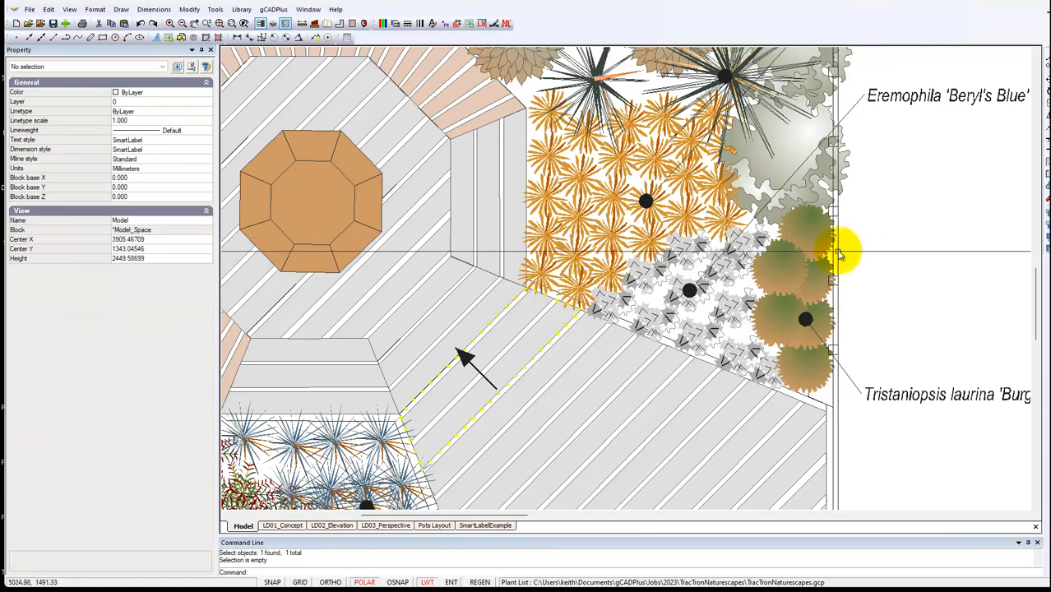
# Set the linetype scale of the boundary fence line beside the shrubs to 5.0 and deselect it
pyautogui.click(840, 256)
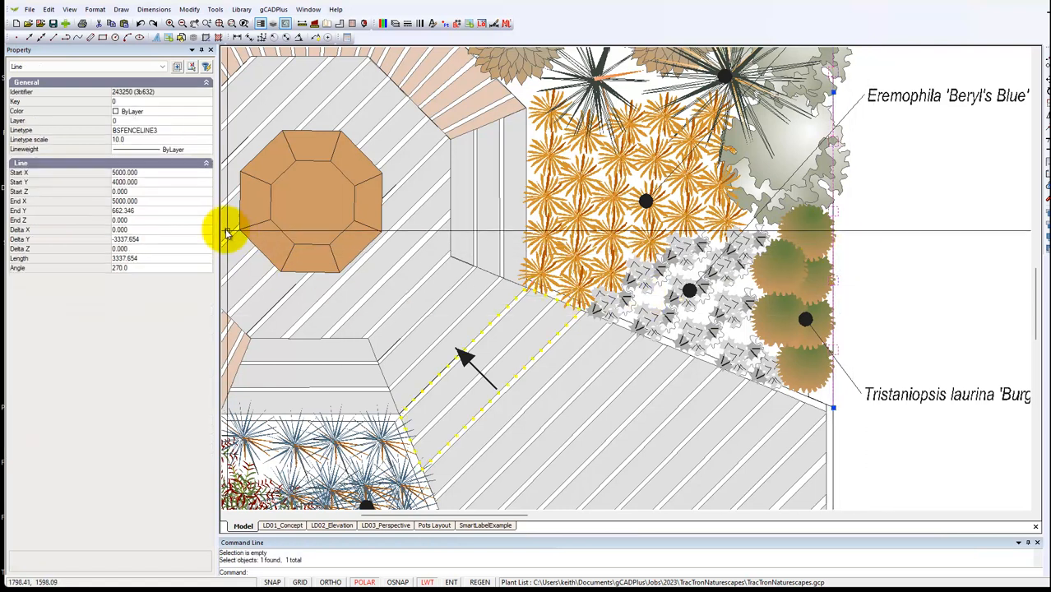
pyautogui.click(134, 140)
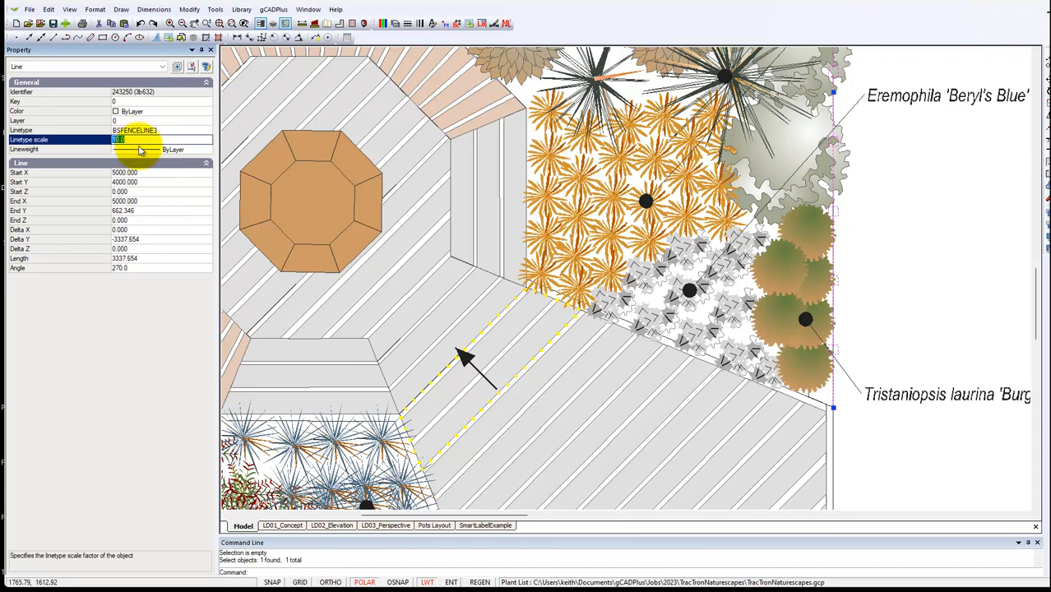
pyautogui.write('5.0')
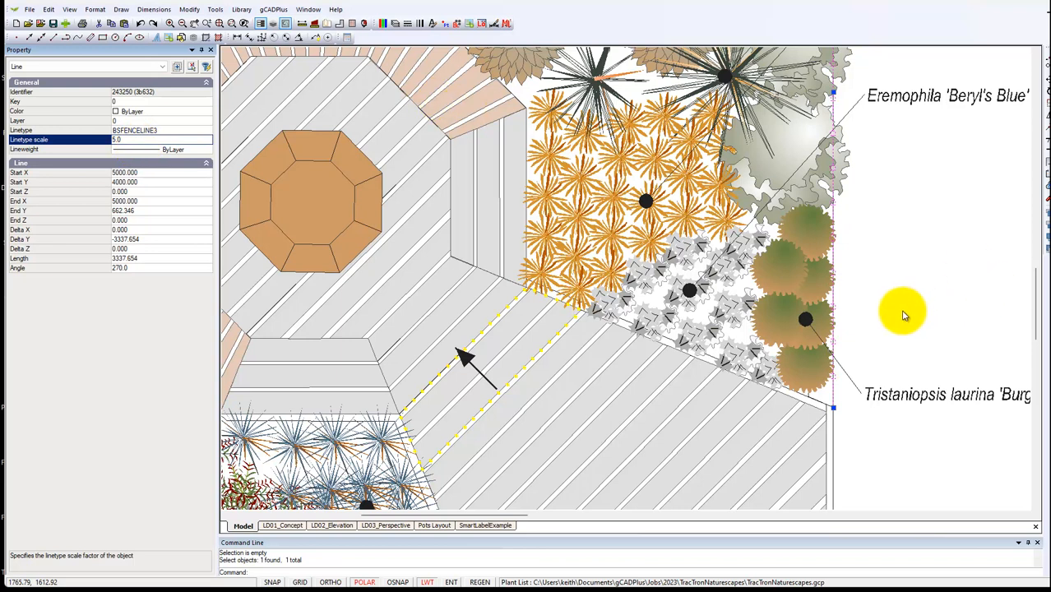
pyautogui.rightClick(859, 346)
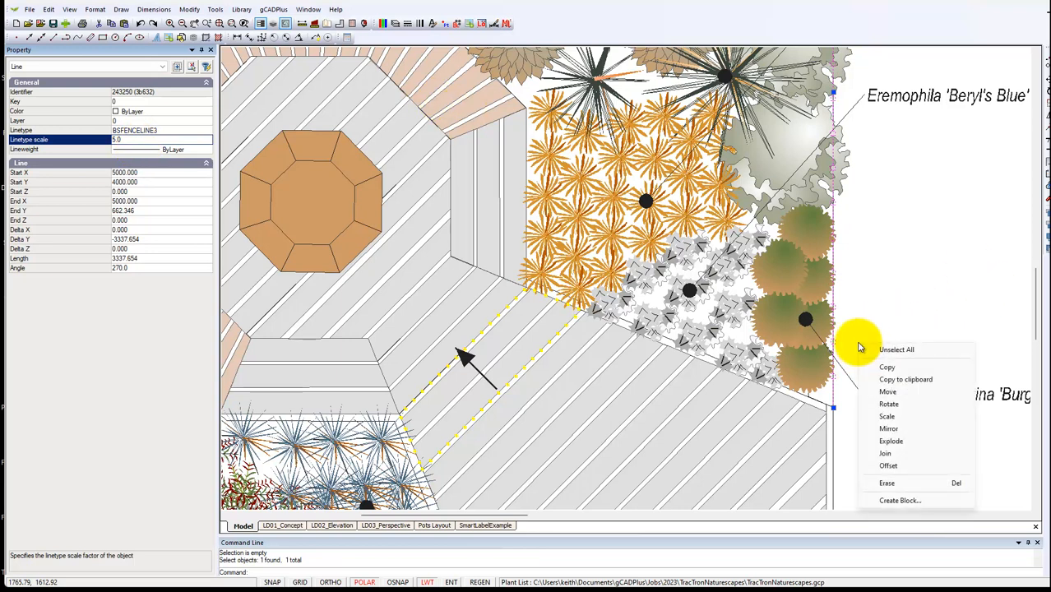
pyautogui.click(895, 350)
pyautogui.scroll(2, 820, 387)
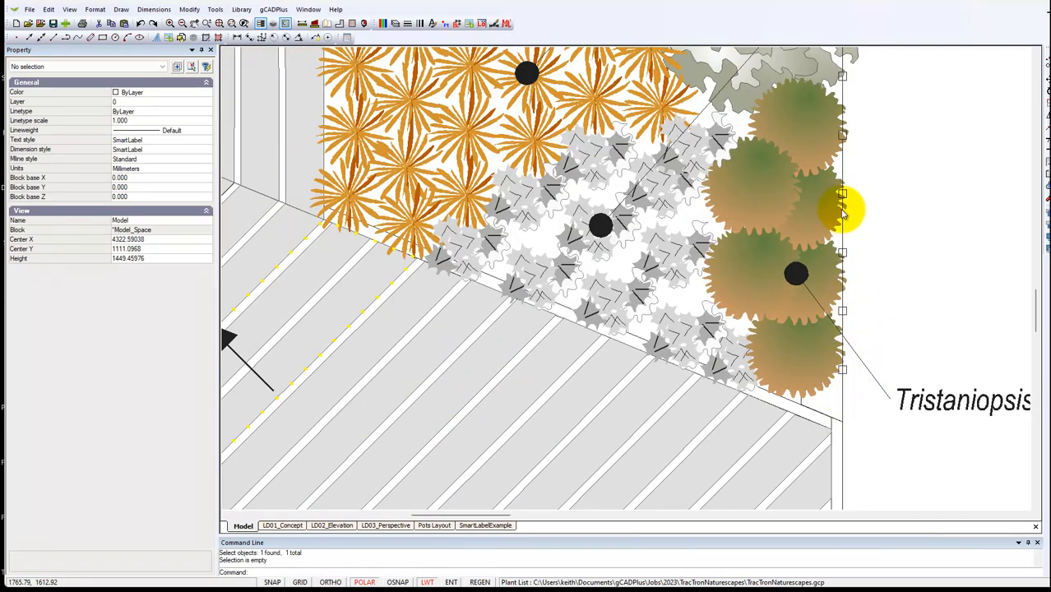
pyautogui.scroll(-6, 826, 266)
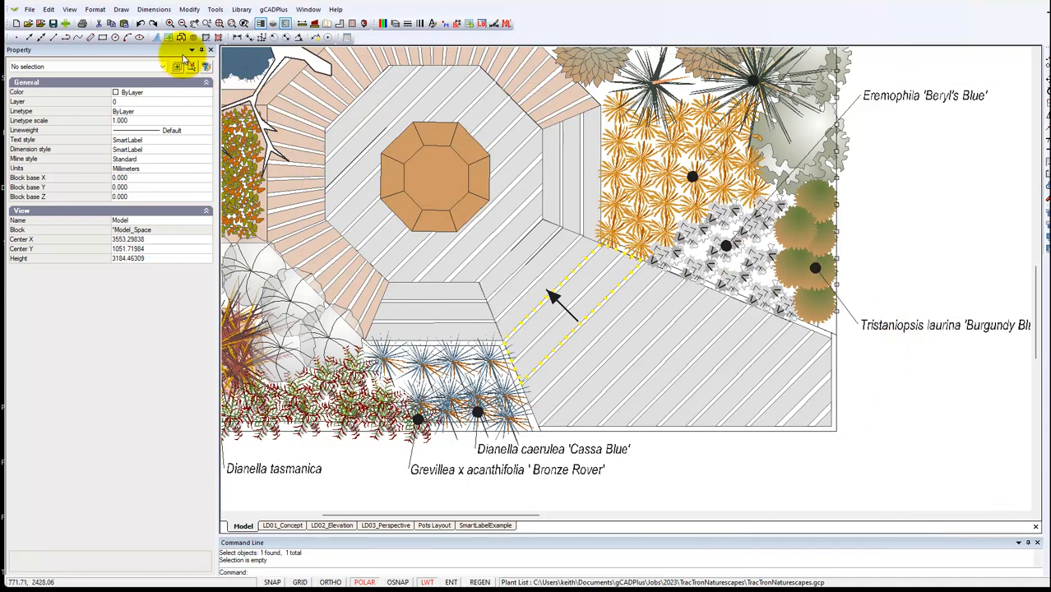
# Draw a circle in the empty area outside the fence line, between the Eremophila and Tristaniopsis labels
pyautogui.click(120, 9)
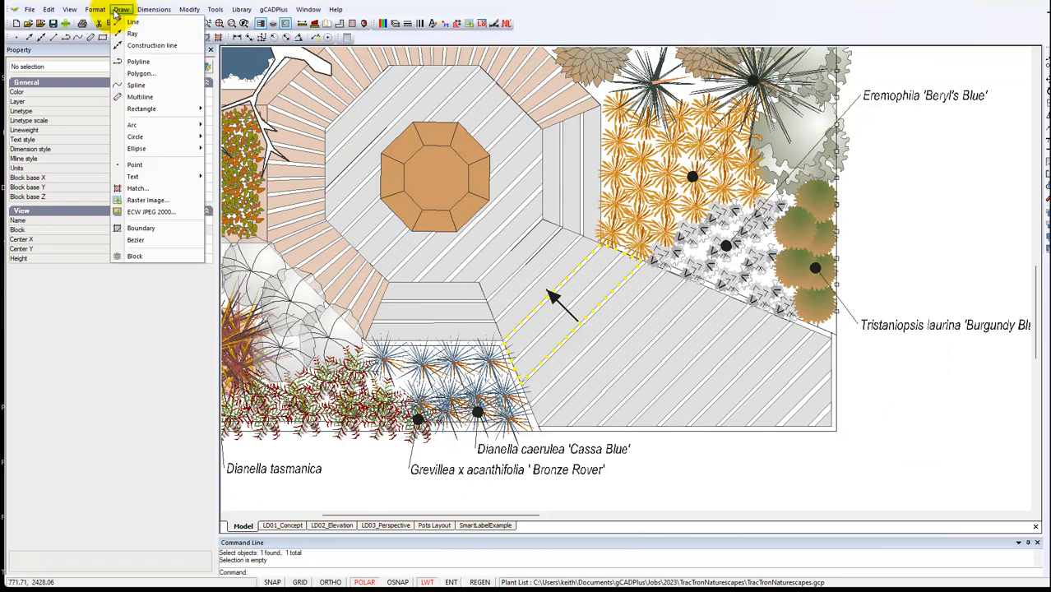
pyautogui.moveTo(199, 137)
pyautogui.click(235, 137)
pyautogui.click(926, 225)
pyautogui.click(963, 226)
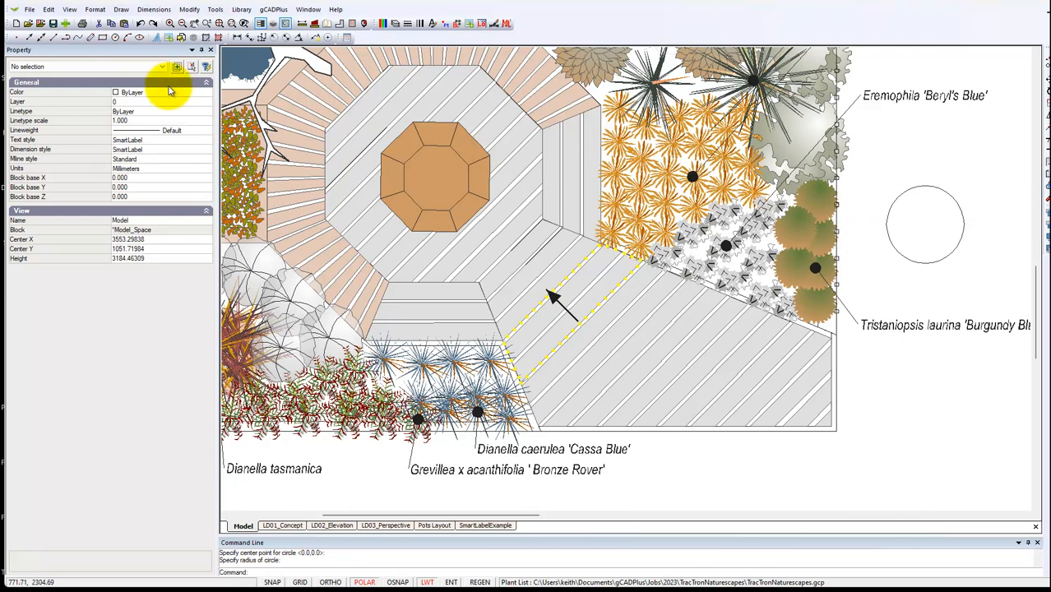
# Load the acadiso.pat file in the Hatch command, browse its pattern list, and close without applying a hatch
pyautogui.click(121, 9)
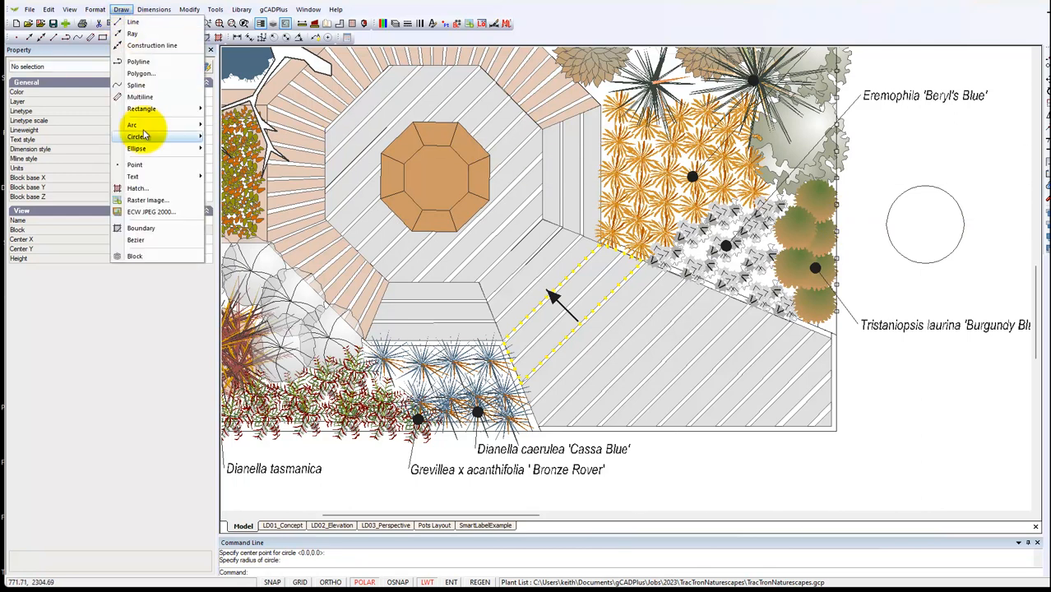
pyautogui.click(149, 190)
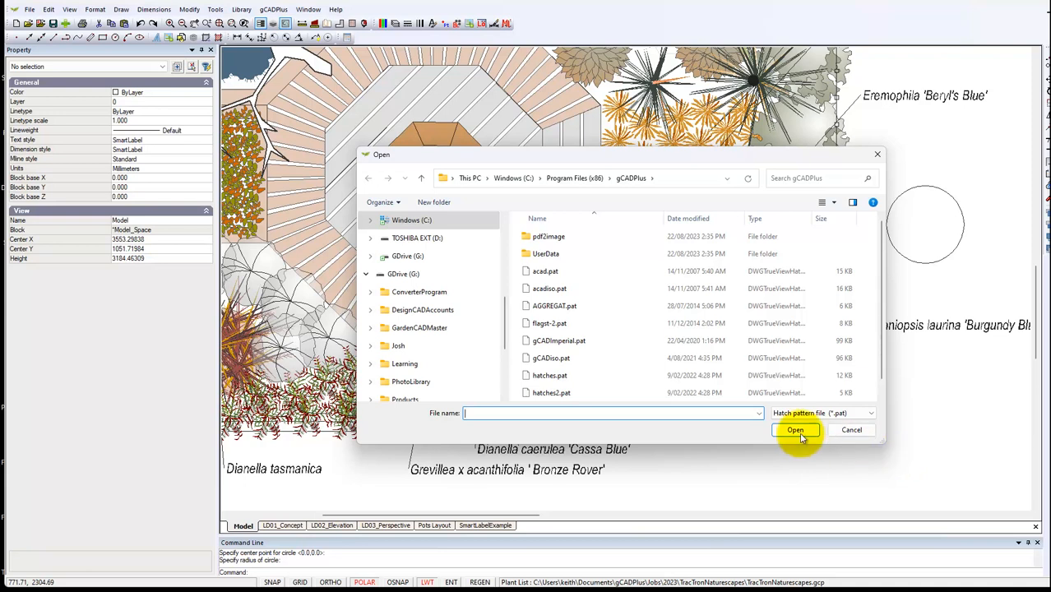
pyautogui.click(538, 288)
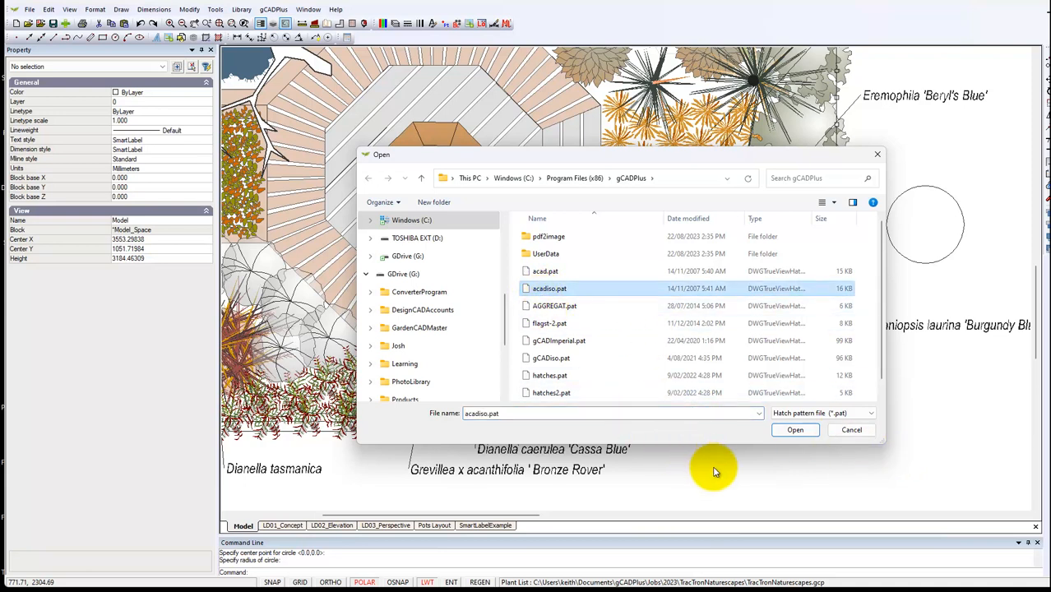
pyautogui.click(796, 434)
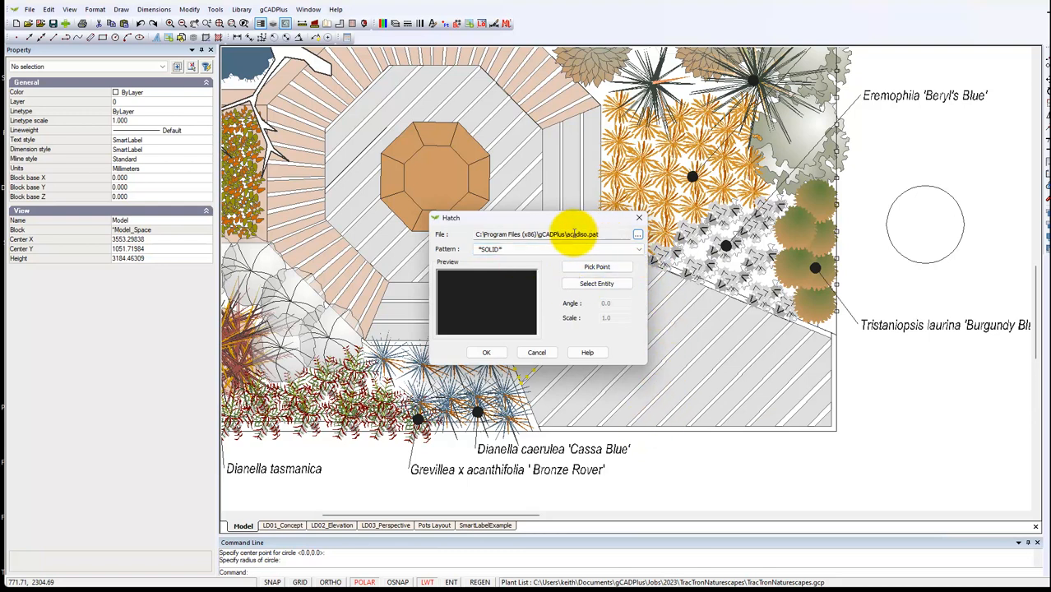
pyautogui.click(639, 249)
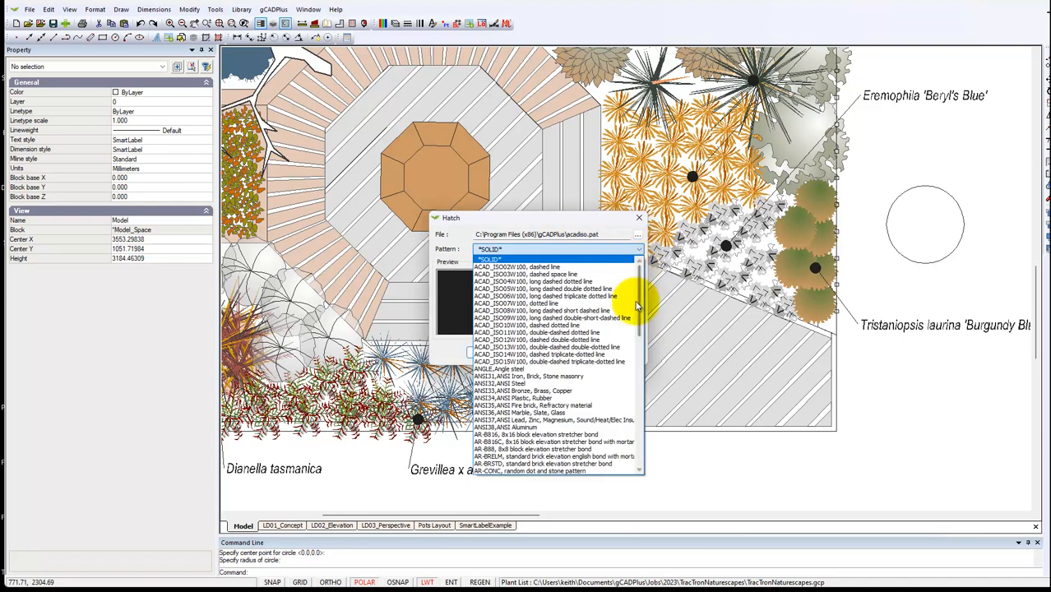
pyautogui.moveTo(639, 308); pyautogui.dragTo(645, 434)
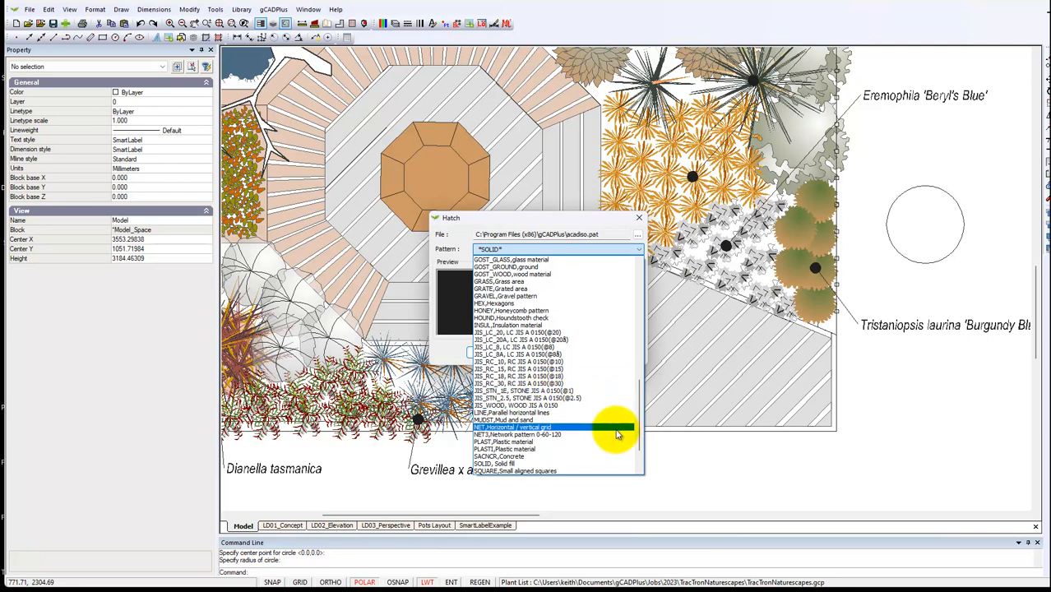
pyautogui.click(947, 445)
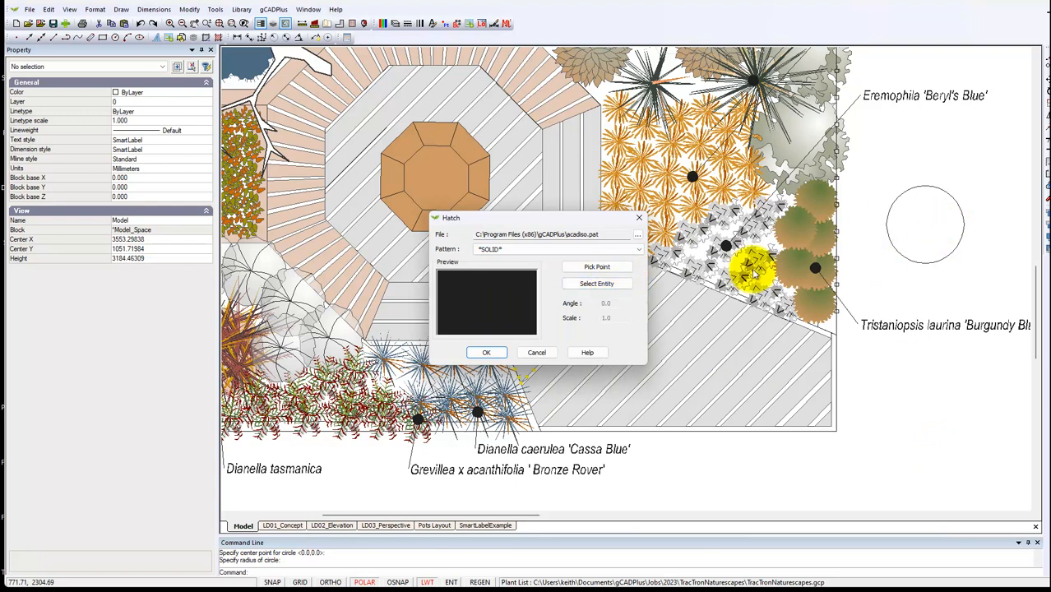
pyautogui.click(640, 218)
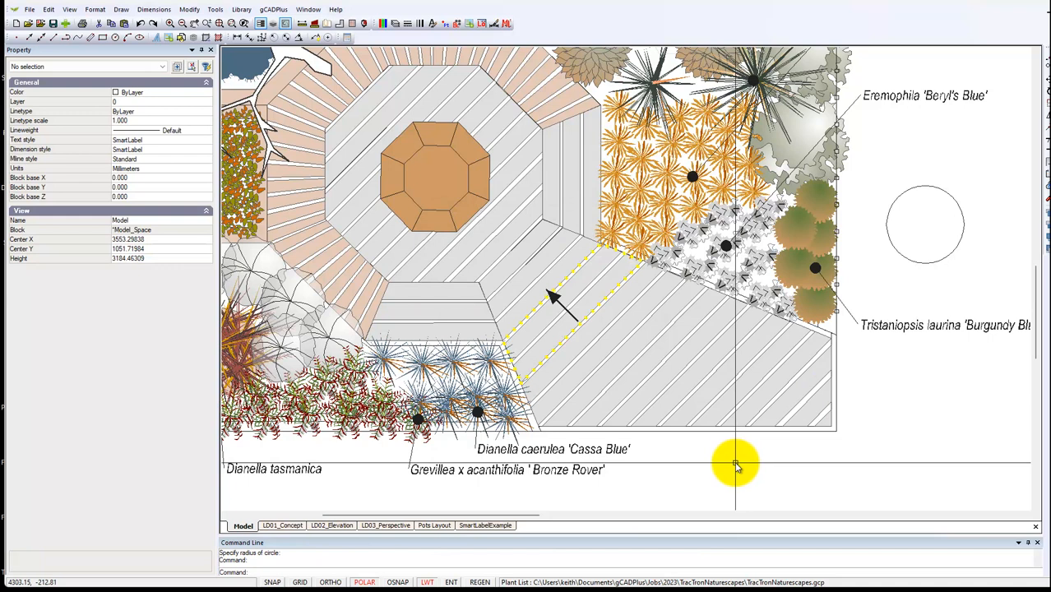
# Switch to Notepad and examine the linetype definitions in TractronNaturescapes.lin down to the complex linetypes
pyautogui.moveTo(658, 580)
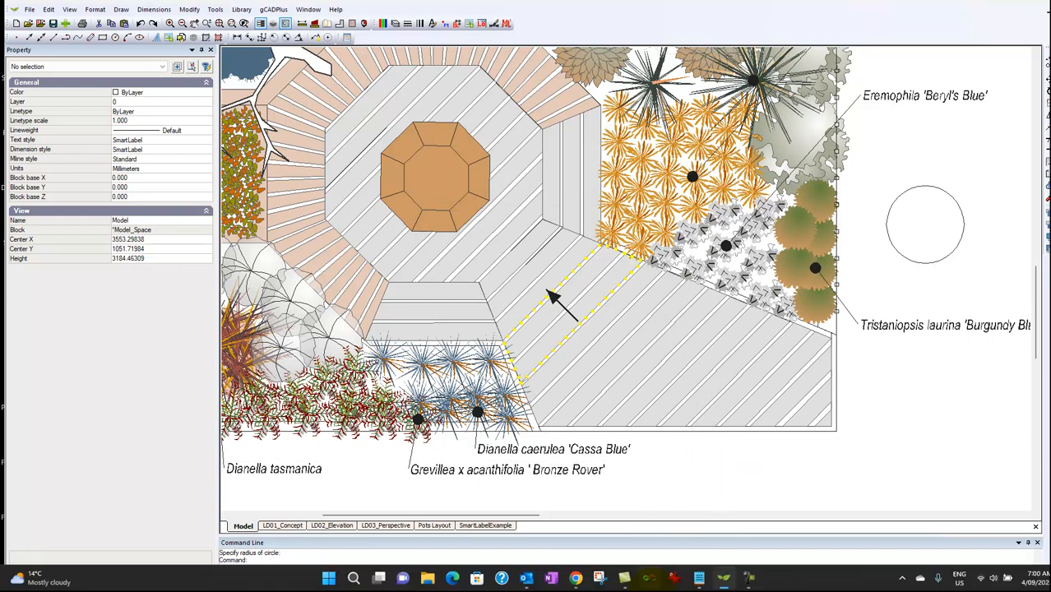
pyautogui.click(700, 579)
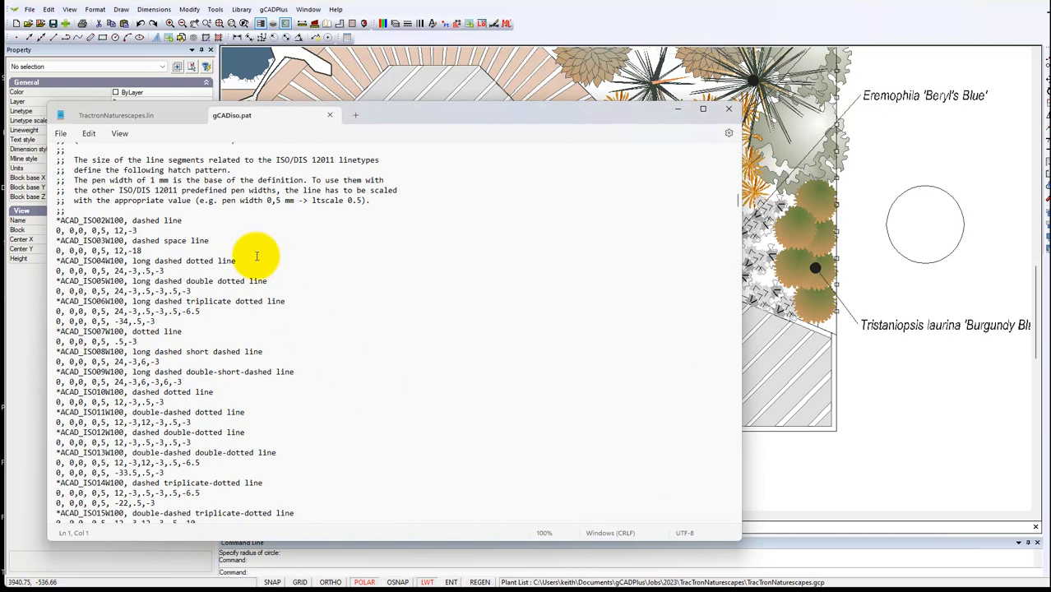
pyautogui.click(131, 115)
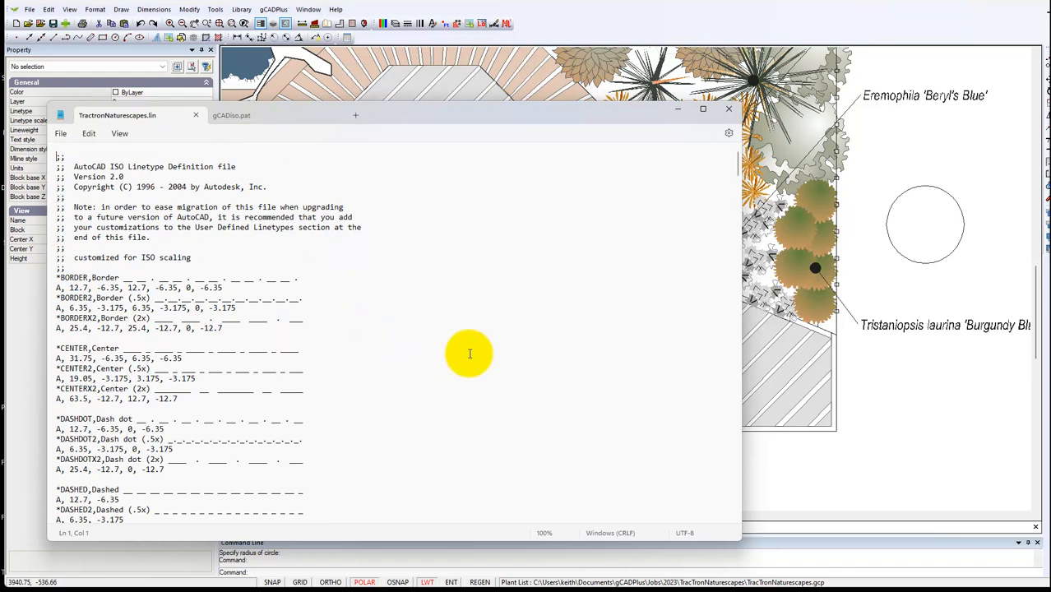
pyautogui.scroll(-1, 428, 364)
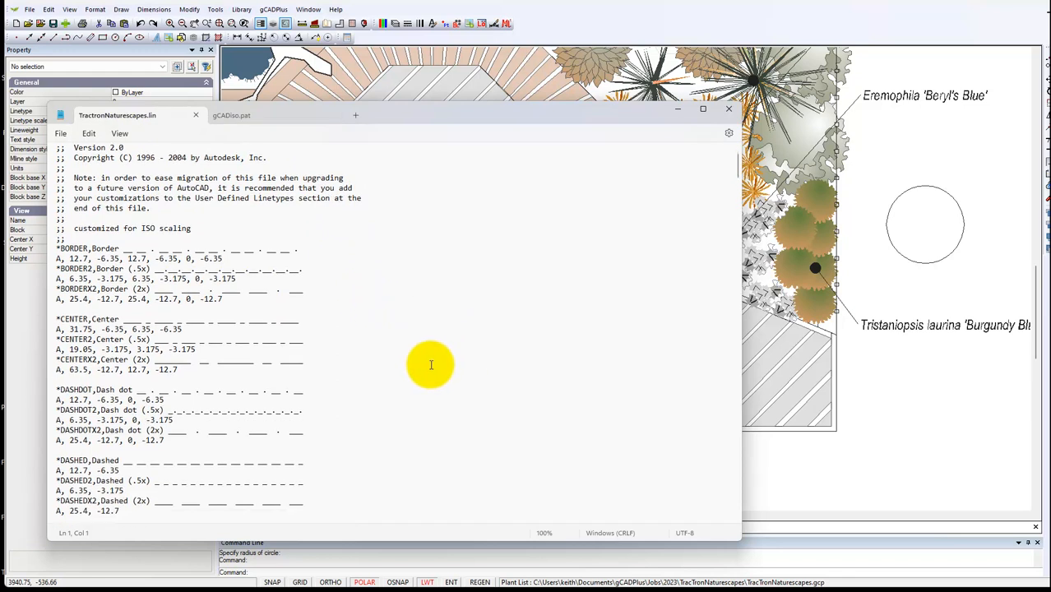
pyautogui.scroll(1, 216, 242)
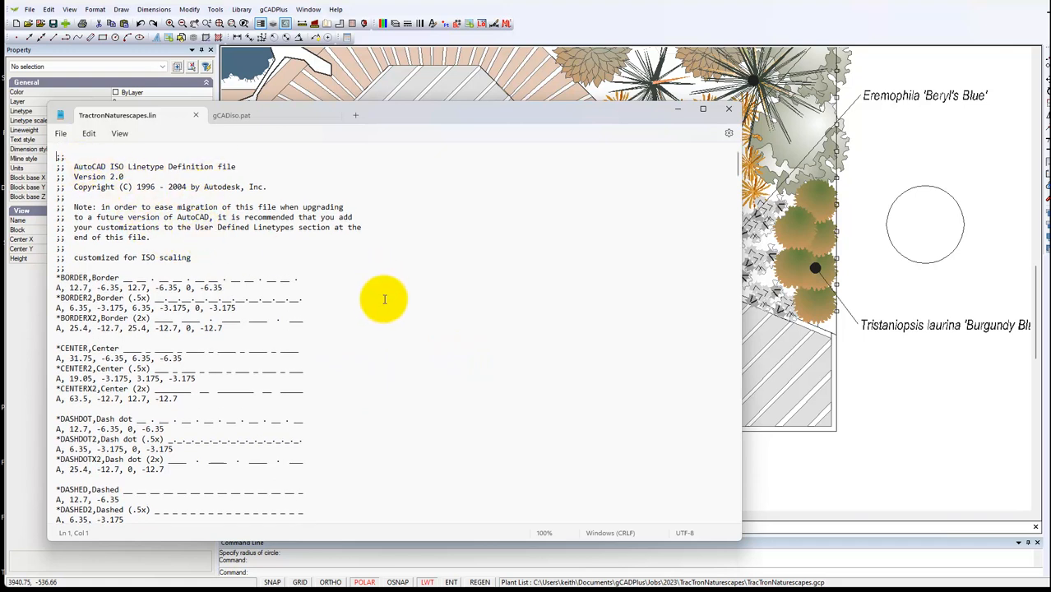
pyautogui.scroll(-8, 387, 296)
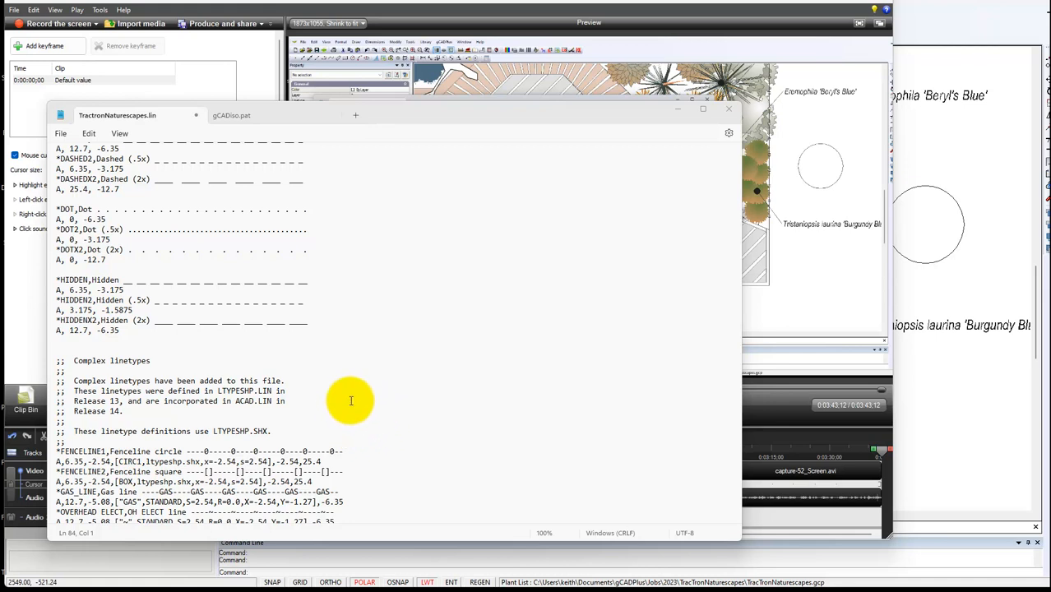
# Examine the user-defined hatch patterns in gCADiso.pat, from the RIVEROCK definition to the RUBBLE definition
pyautogui.click(233, 116)
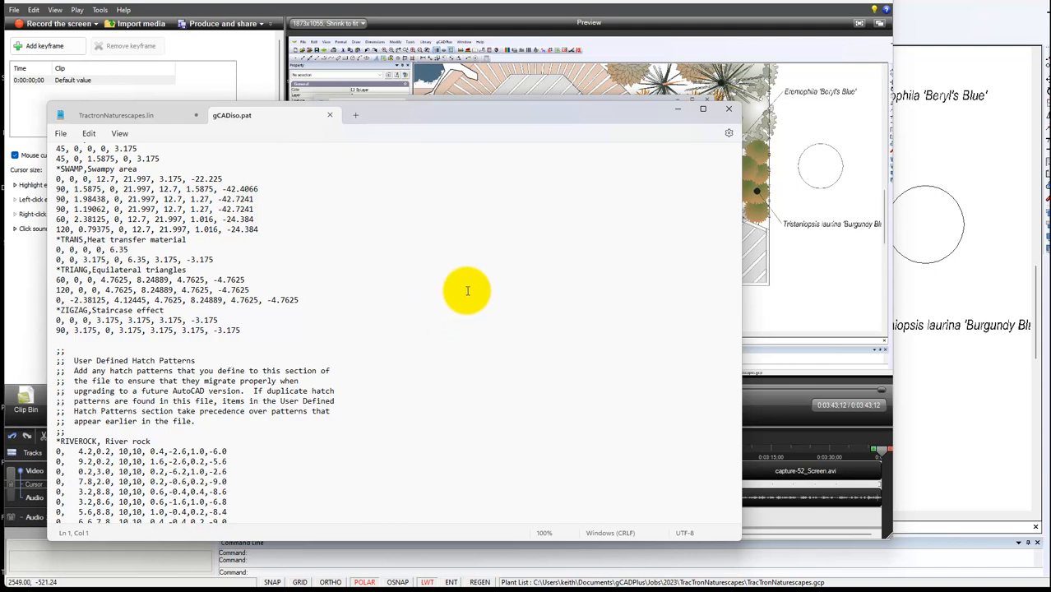
pyautogui.scroll(1, 371, 281)
pyautogui.scroll(-3, 369, 279)
pyautogui.scroll(-1, 132, 329)
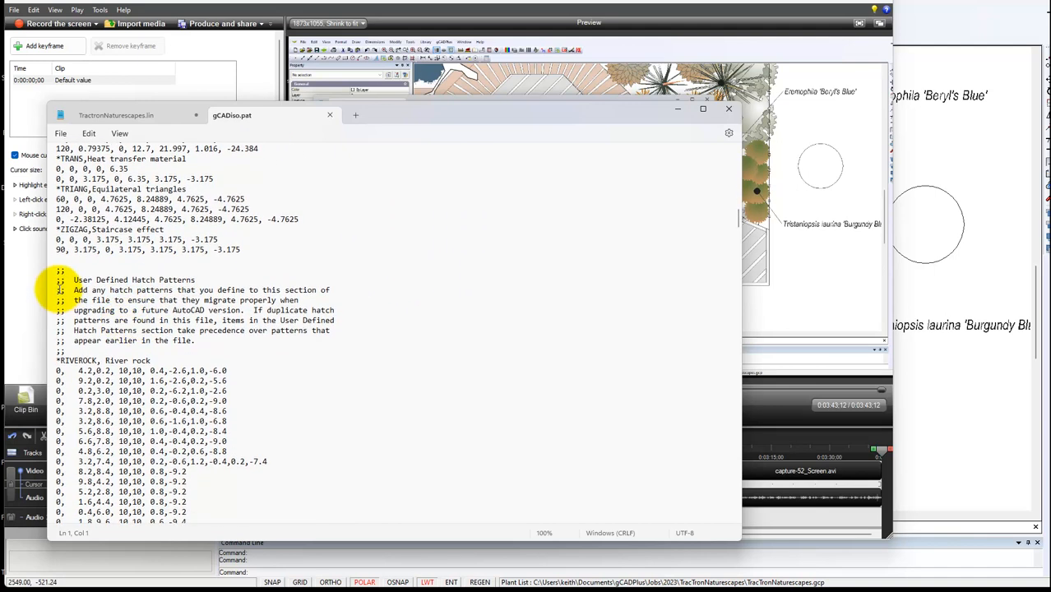
pyautogui.scroll(-2, 305, 383)
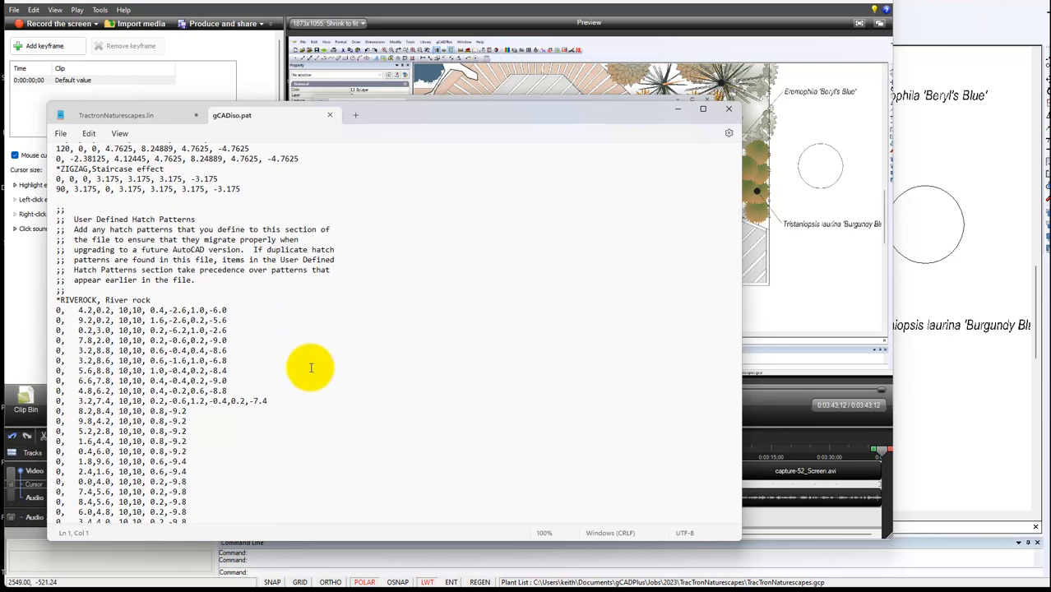
pyautogui.scroll(-5, 306, 378)
pyautogui.scroll(-20, 309, 361)
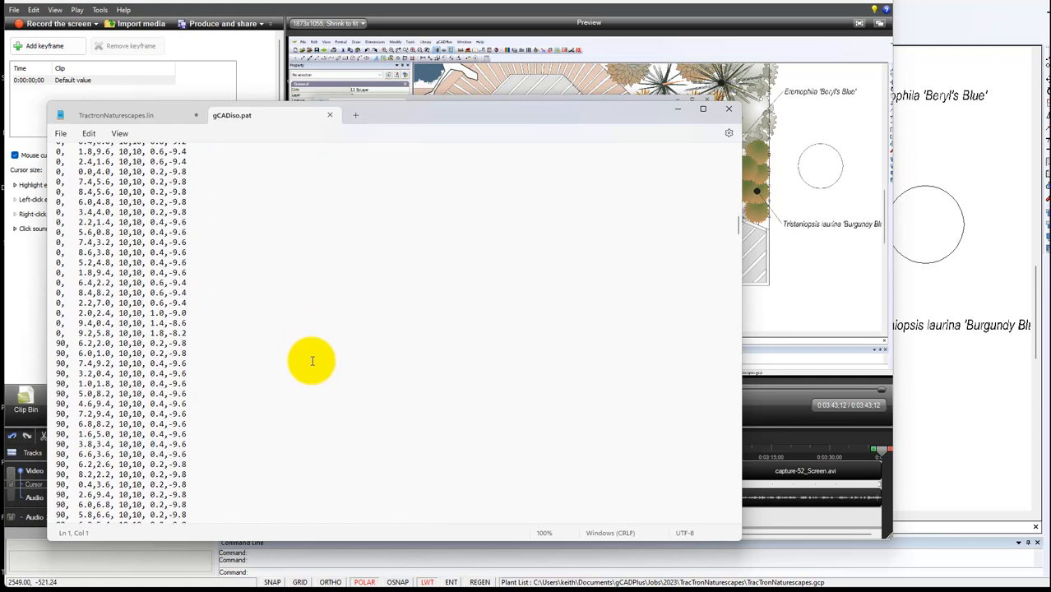
pyautogui.scroll(-20, 313, 360)
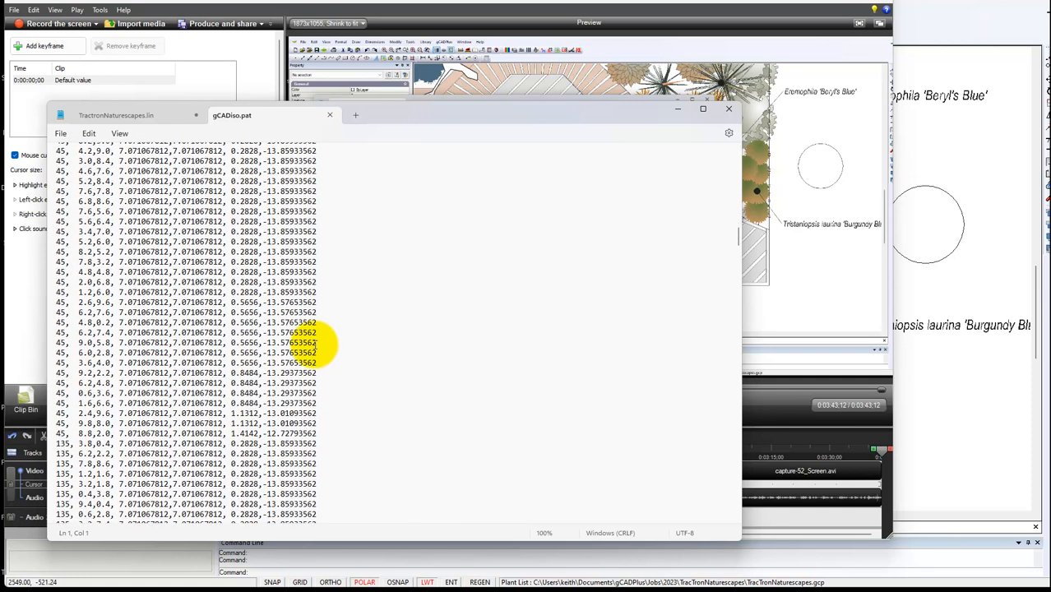
pyautogui.scroll(-20, 314, 345)
pyautogui.scroll(-20, 310, 325)
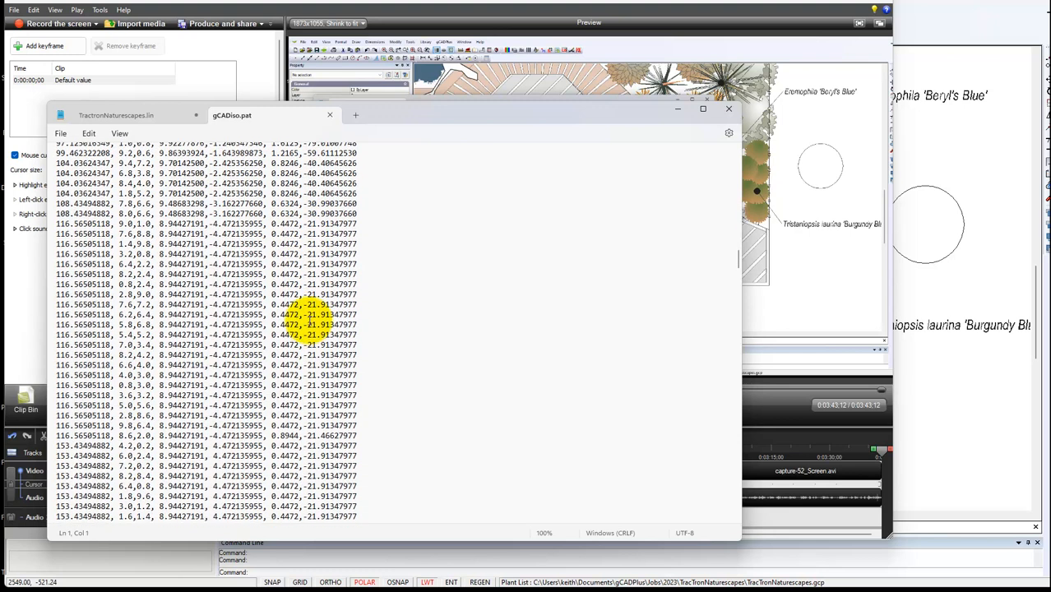
pyautogui.scroll(-8, 309, 316)
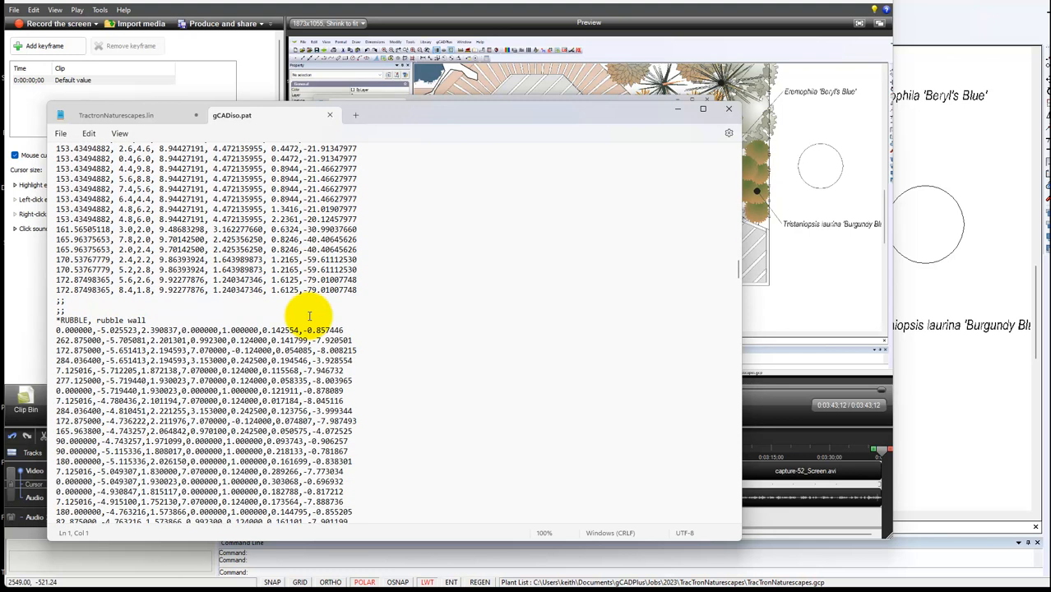